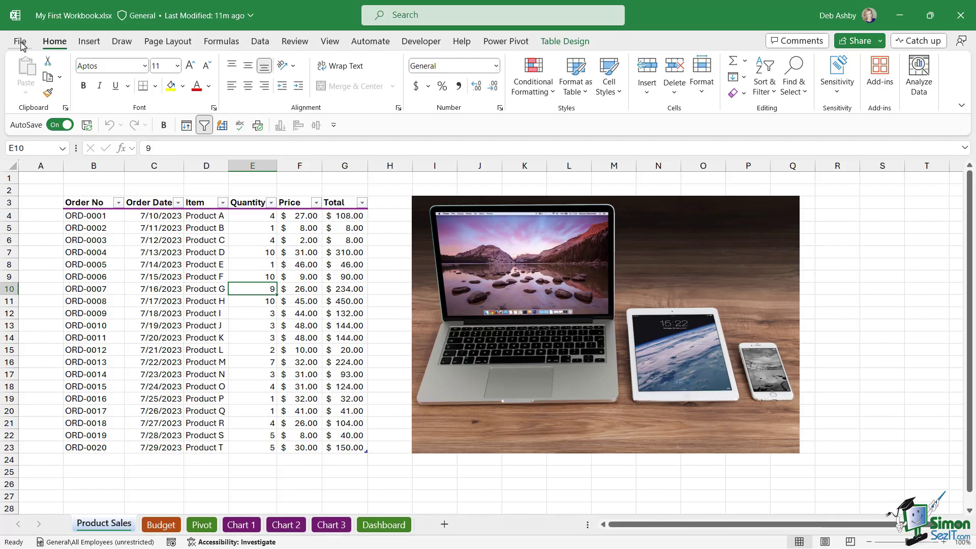
Go to Save a Copy, pick OneDrive - MSFT as the location and browse its folders
{"action": "left_click", "coordinate": [20, 43]}
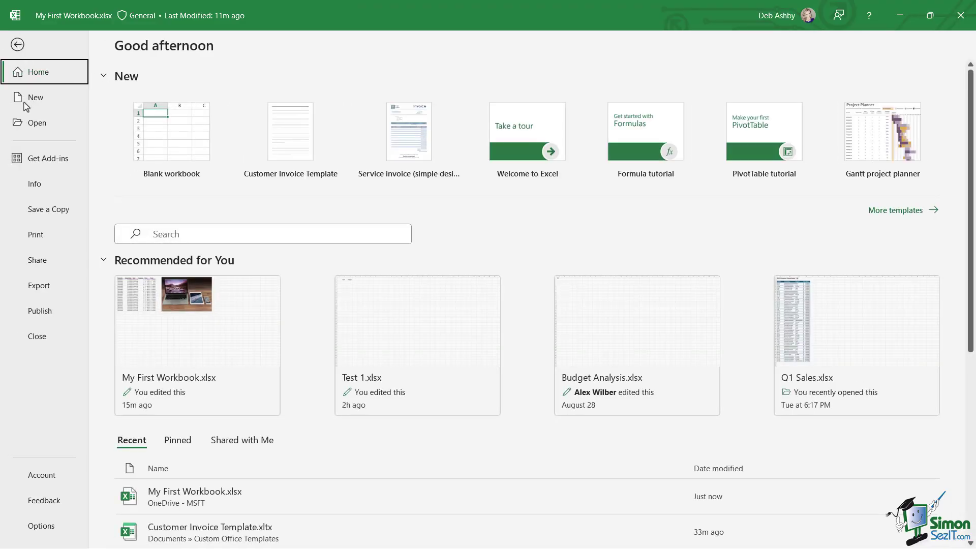
{"action": "left_click", "coordinate": [47, 215]}
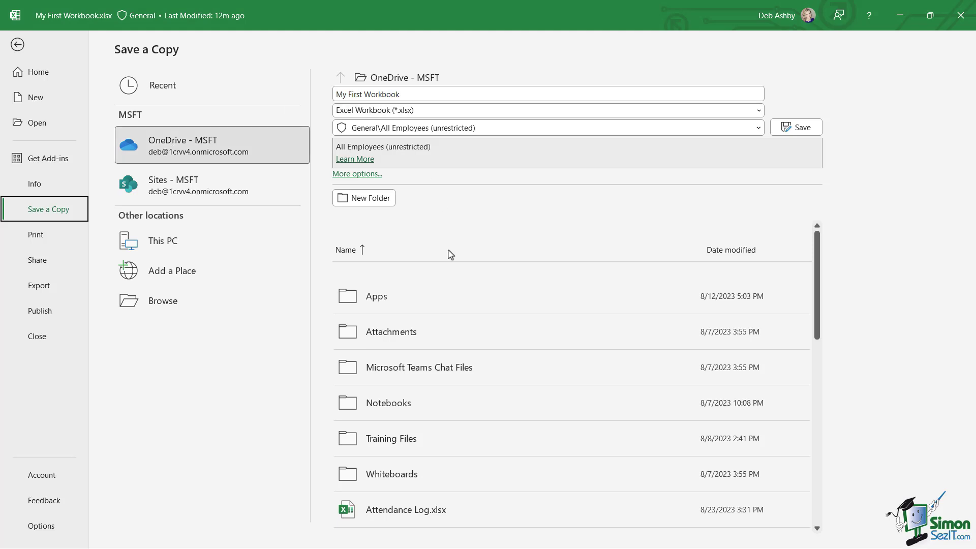
{"action": "scroll", "coordinate": [474, 316], "scroll_direction": "down", "scroll_amount": 3}
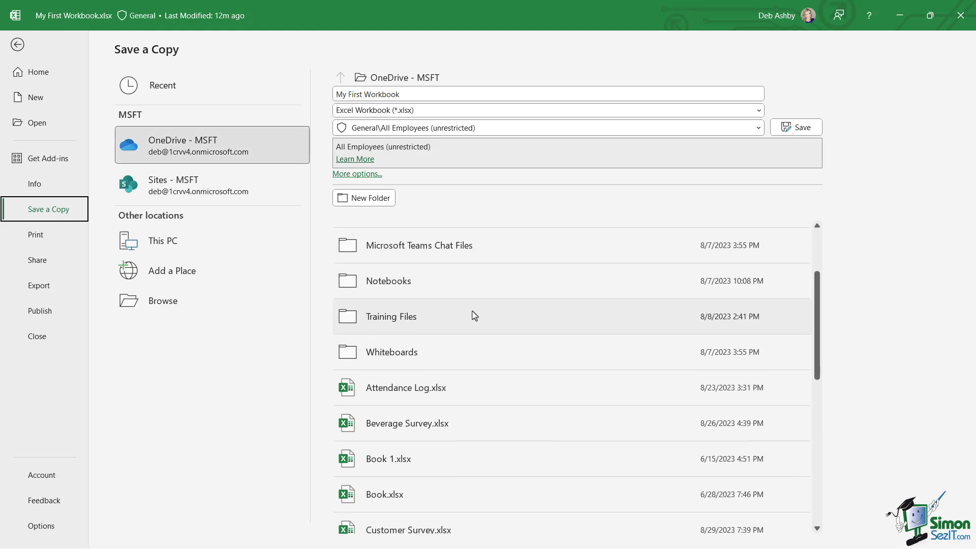
{"action": "scroll", "coordinate": [474, 315], "scroll_direction": "up", "scroll_amount": 4}
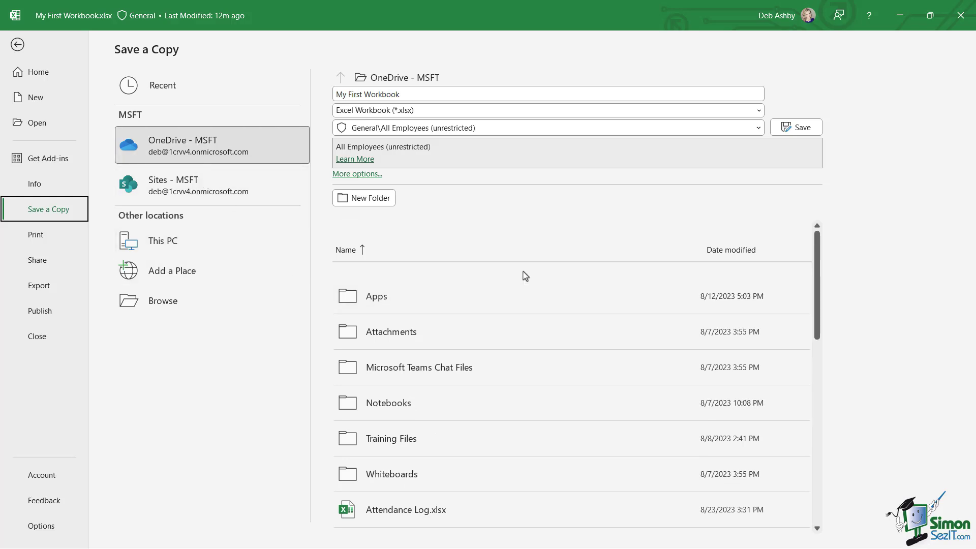
Create a new OneDrive folder named Courses Files and open it
{"action": "left_click", "coordinate": [371, 204]}
{"action": "type", "text": "Courses Files"}
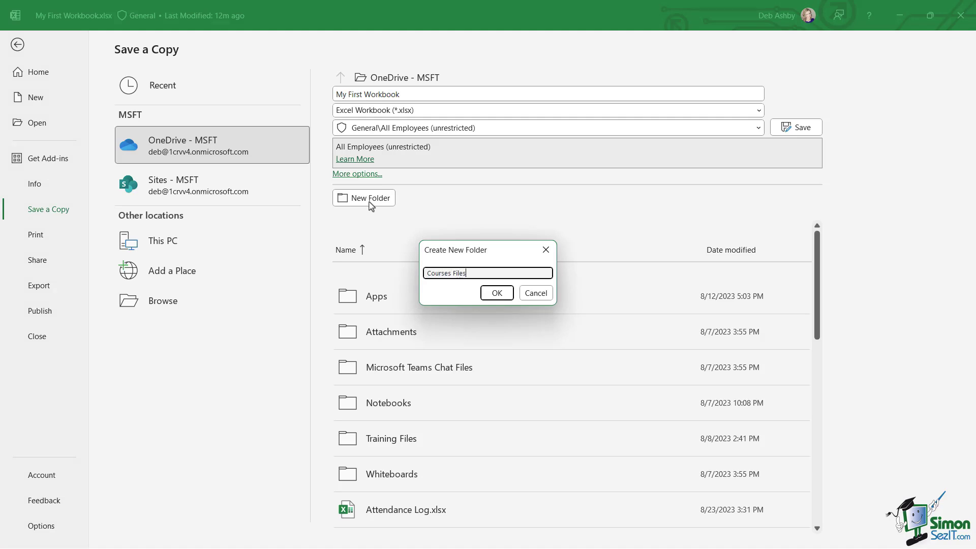
{"action": "left_click", "coordinate": [497, 294]}
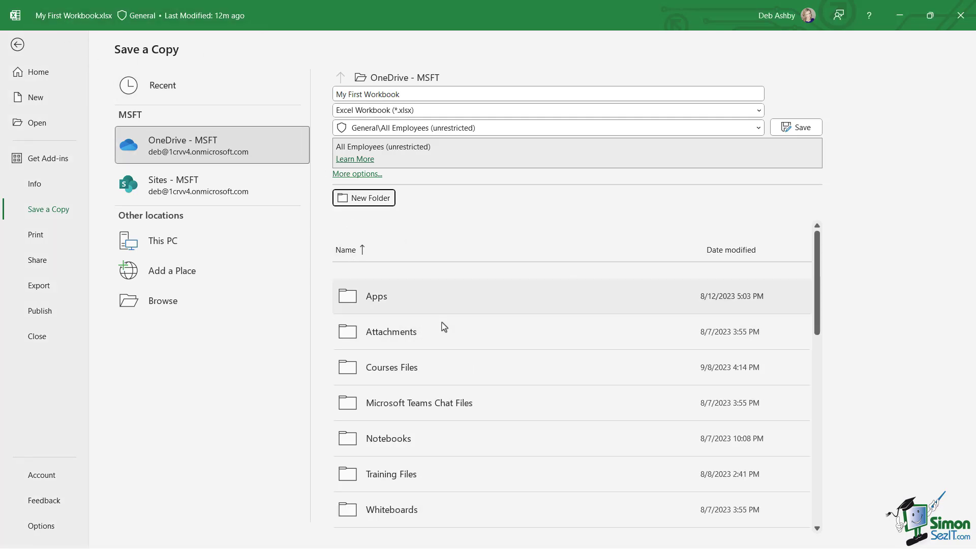
{"action": "left_click", "coordinate": [401, 371]}
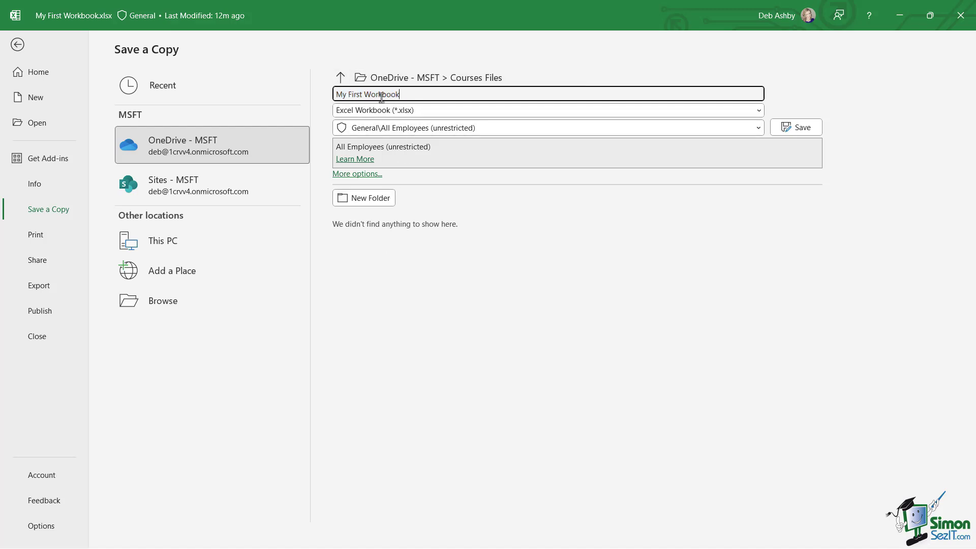
Save the workbook copy there under the name Product Sales
{"action": "left_click_drag", "start_coordinate": [413, 94], "coordinate": [307, 93]}
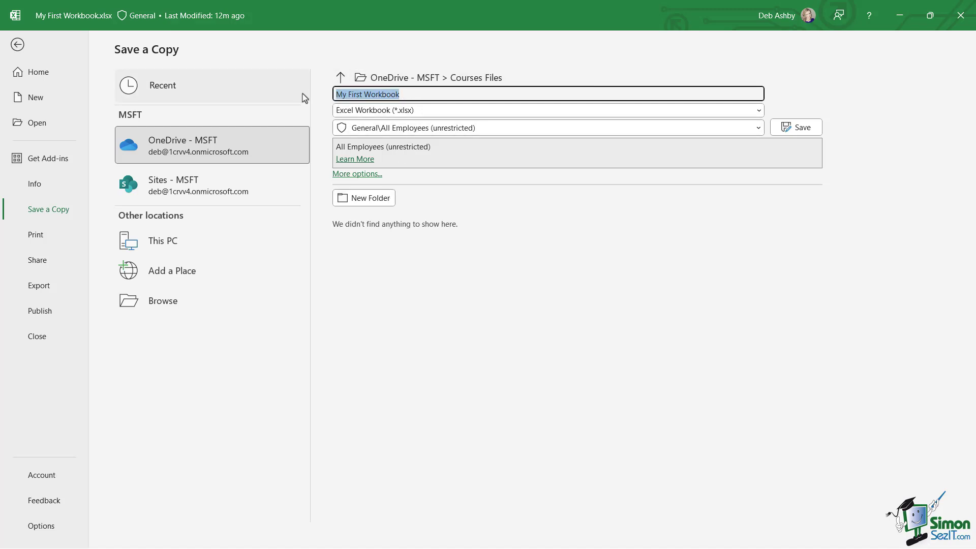
{"action": "type", "text": "Produc"}
{"action": "key", "text": "BackSpace"}
{"action": "key", "text": "BackSpace"}
{"action": "key", "text": "BackSpace"}
{"action": "type", "text": "oduct Sales"}
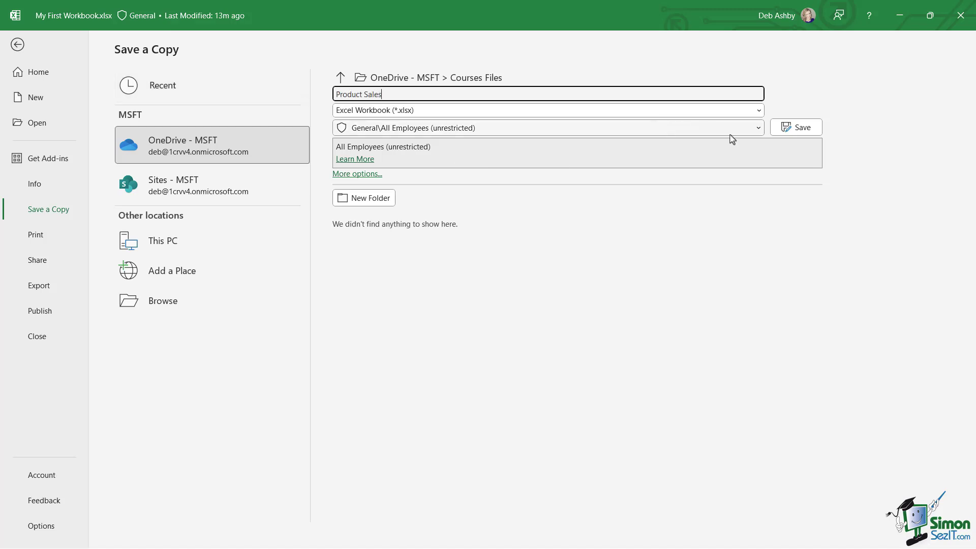
{"action": "left_click", "coordinate": [802, 128]}
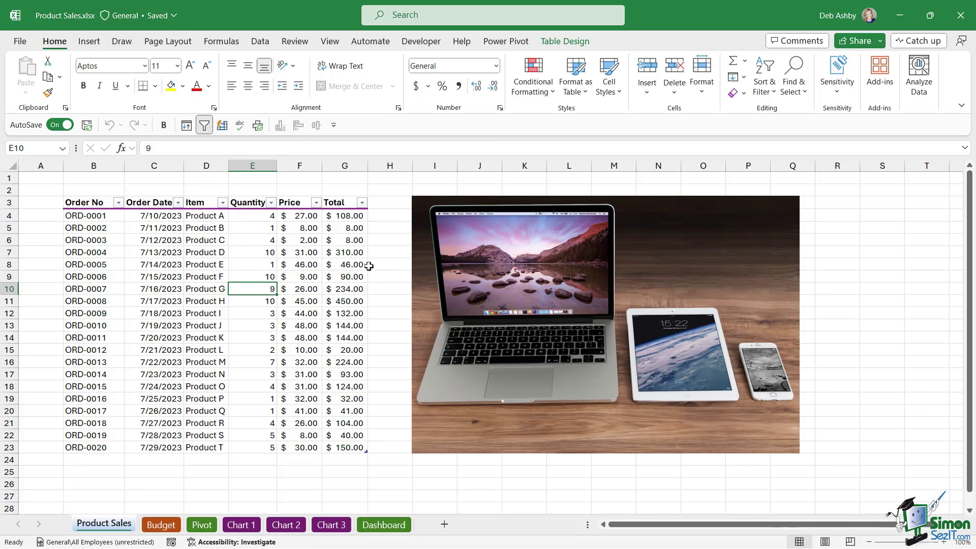
{"action": "left_click", "coordinate": [393, 251]}
Close Product Sales with Ctrl+W and browse OneDrive - MSFT from the Open page
{"action": "key", "text": "ctrl+w"}
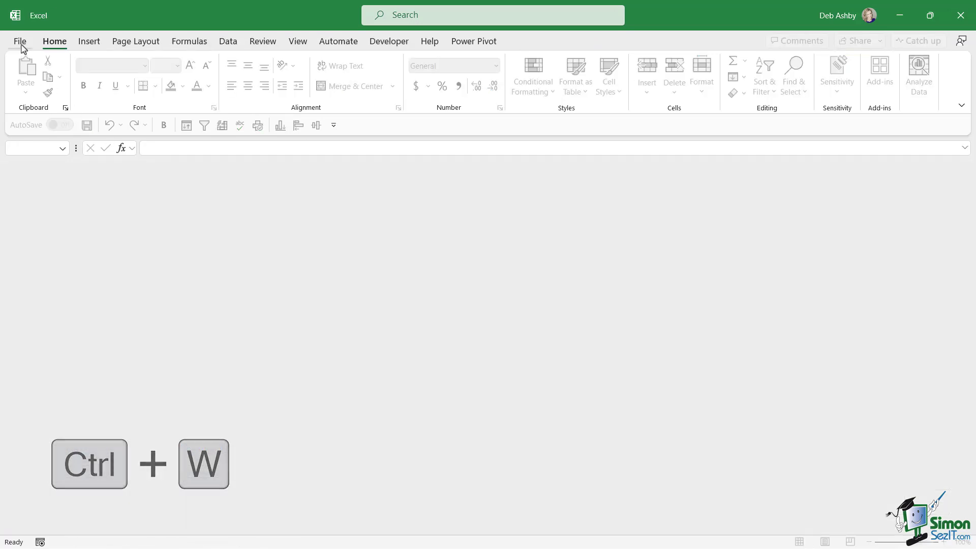
{"action": "left_click", "coordinate": [20, 43]}
{"action": "left_click", "coordinate": [39, 127]}
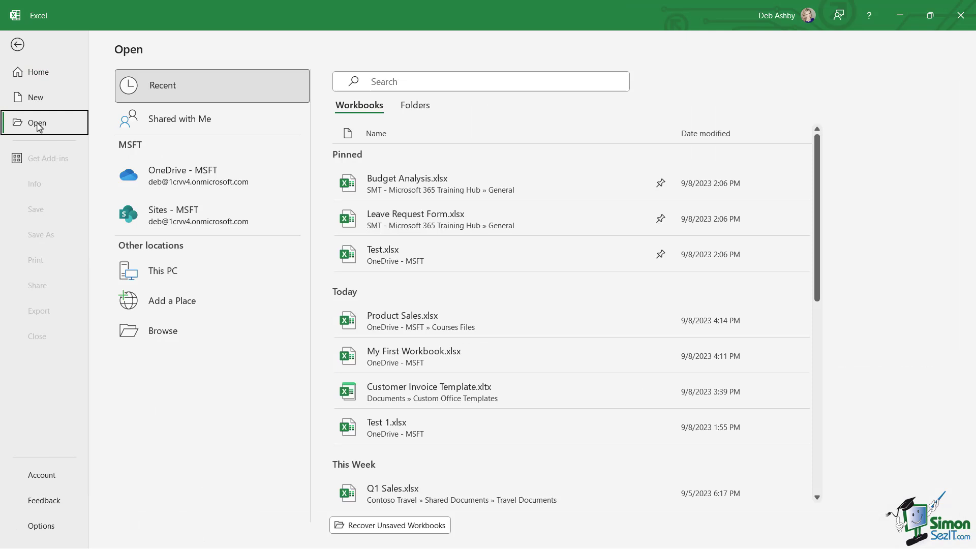
{"action": "left_click", "coordinate": [202, 219]}
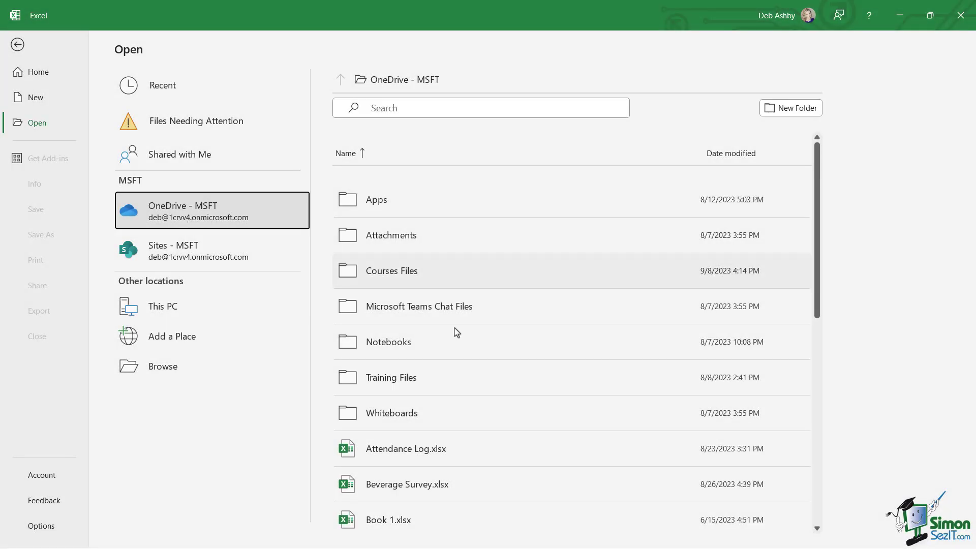
Open the Courses Files folder listed under OneDrive - MSFT
{"action": "left_click", "coordinate": [416, 279]}
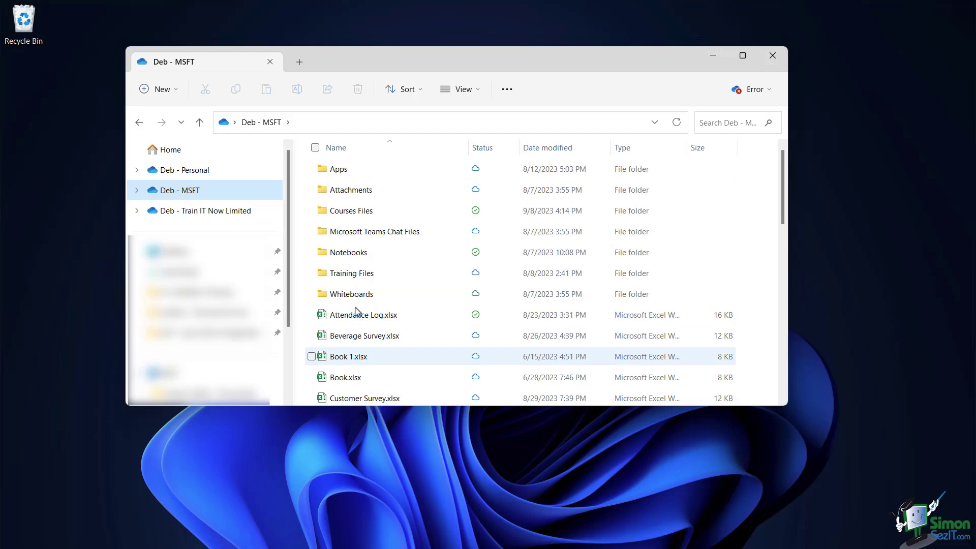
Rename the OneDrive folder Courses Files to Course Files by deleting the extra s
{"action": "double_click", "coordinate": [354, 213]}
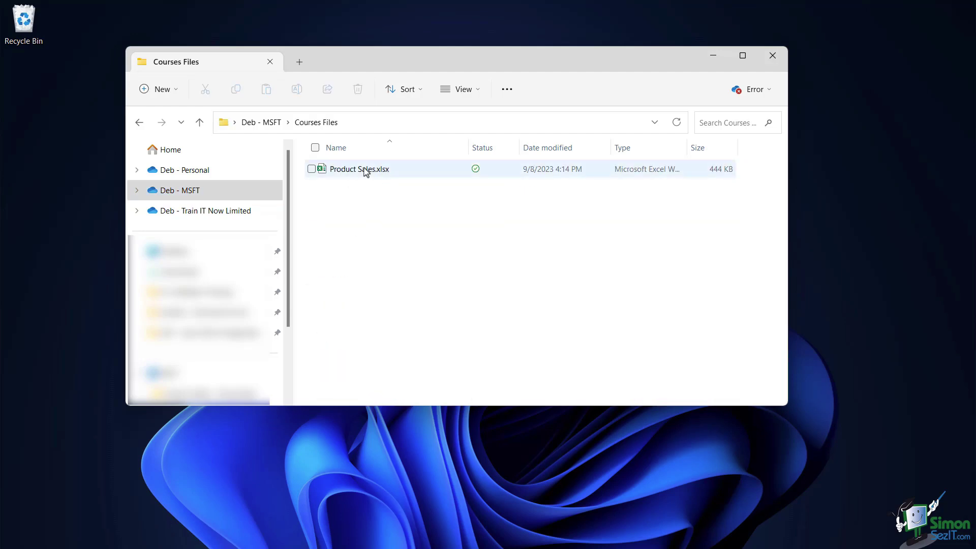
{"action": "left_click", "coordinate": [261, 122]}
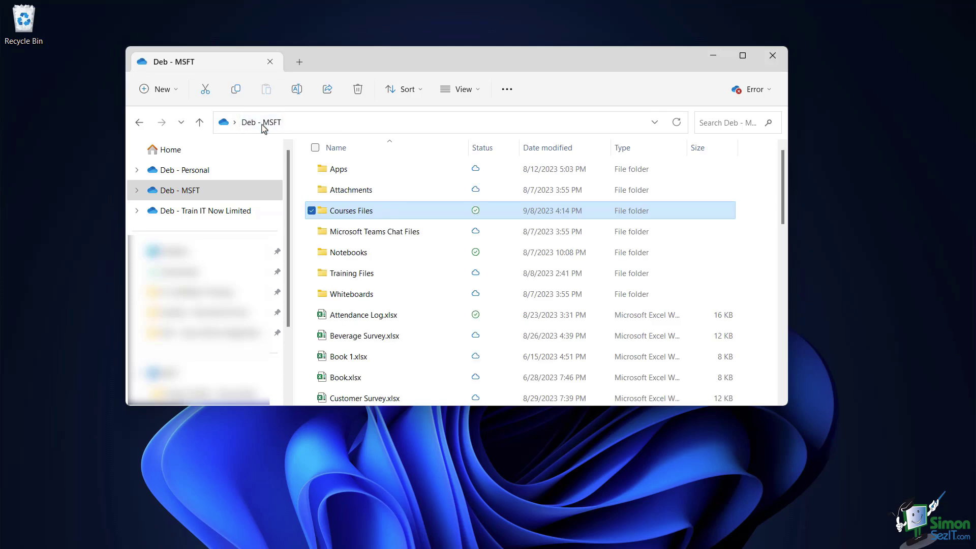
{"action": "right_click", "coordinate": [356, 214]}
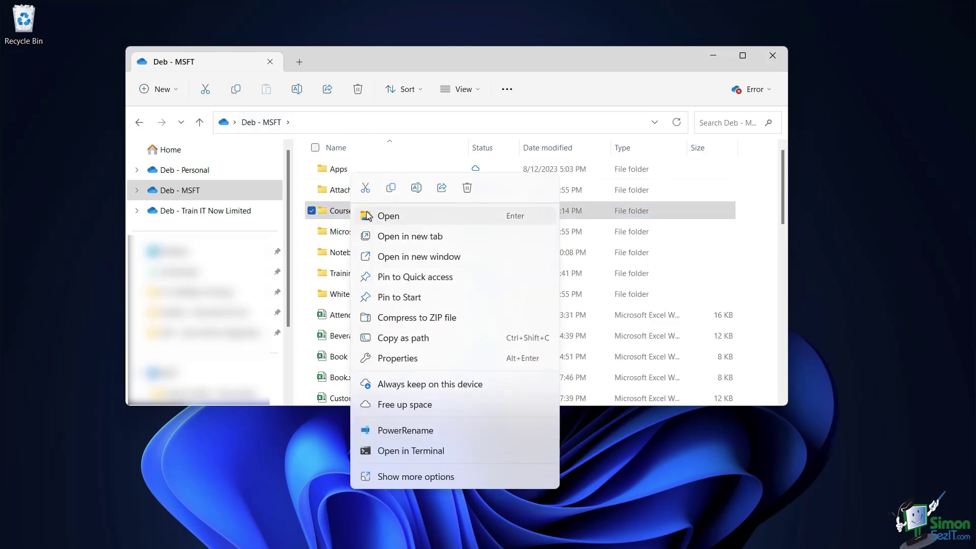
{"action": "left_click", "coordinate": [418, 189]}
{"action": "left_click", "coordinate": [355, 210]}
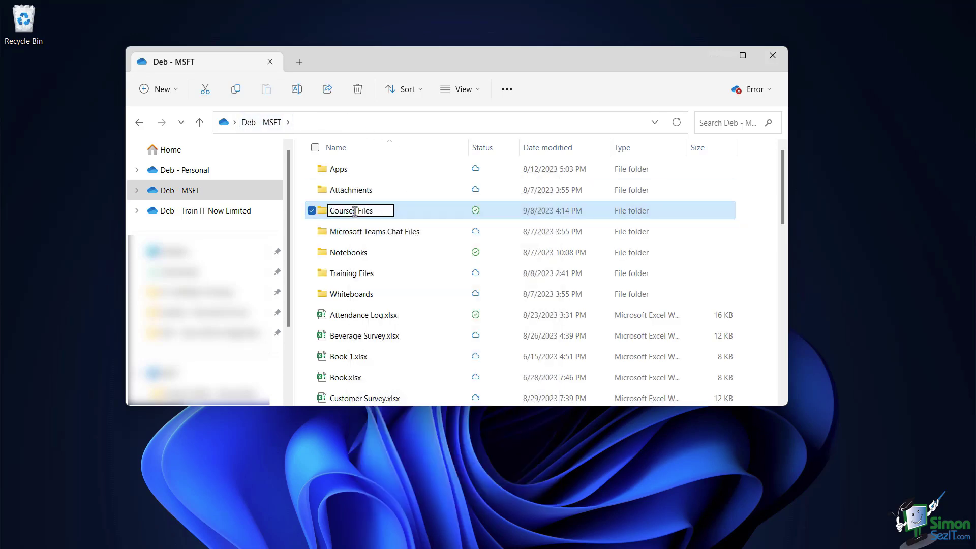
{"action": "key", "text": "BackSpace"}
{"action": "key", "text": "Return"}
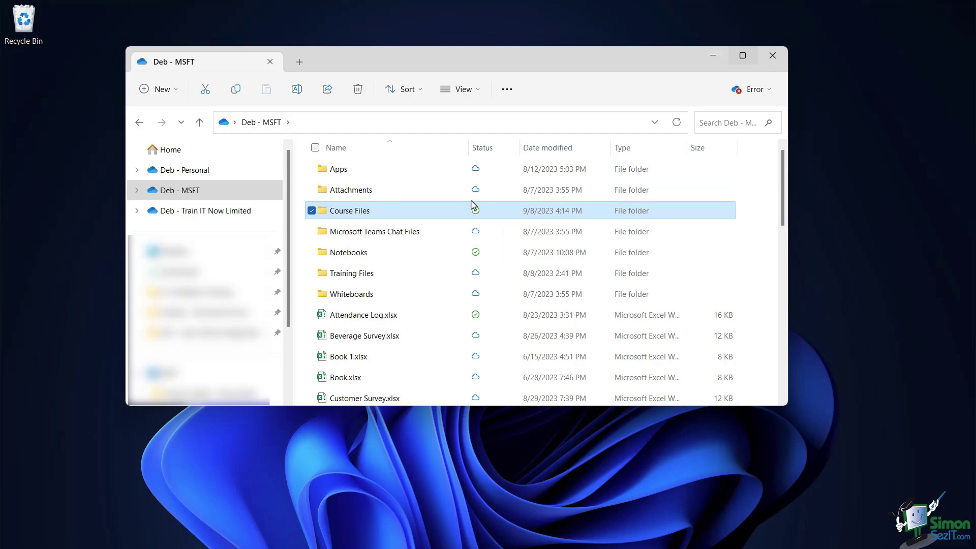
Append a space and 1 to the Course Files folder name, making it Course Files 1
{"action": "right_click", "coordinate": [343, 214]}
{"action": "left_click", "coordinate": [407, 192]}
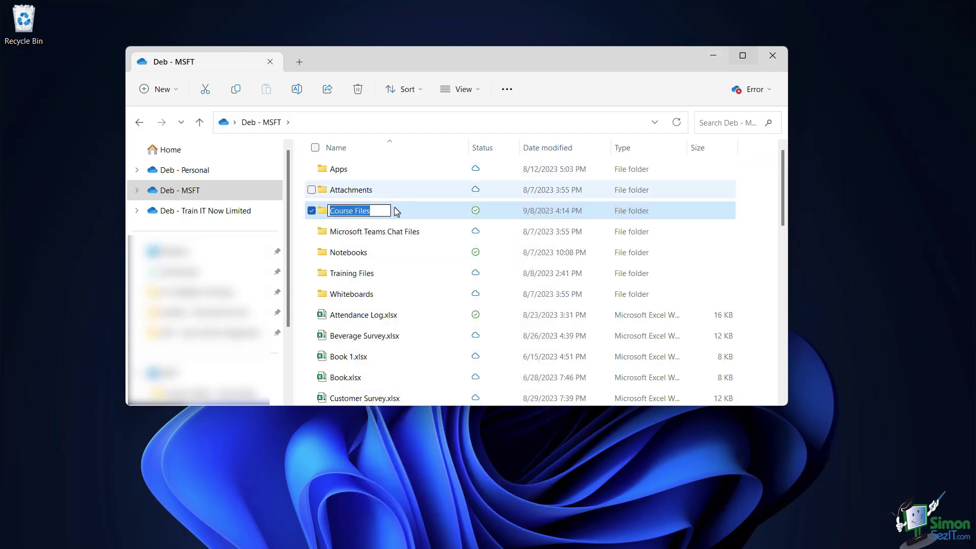
{"action": "left_click", "coordinate": [386, 211]}
{"action": "type", "text": "v"}
{"action": "key", "text": "BackSpace"}
{"action": "type", "text": "1"}
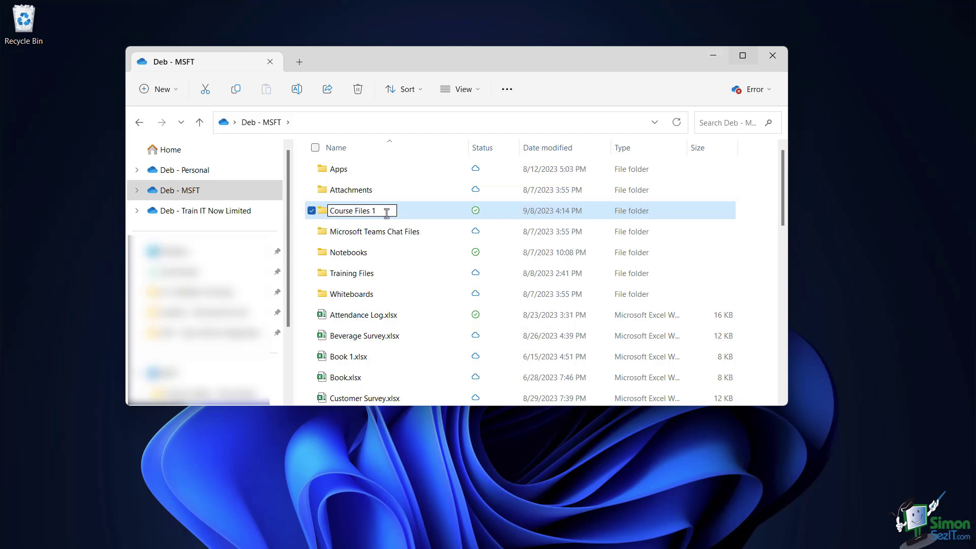
{"action": "key", "text": "Return"}
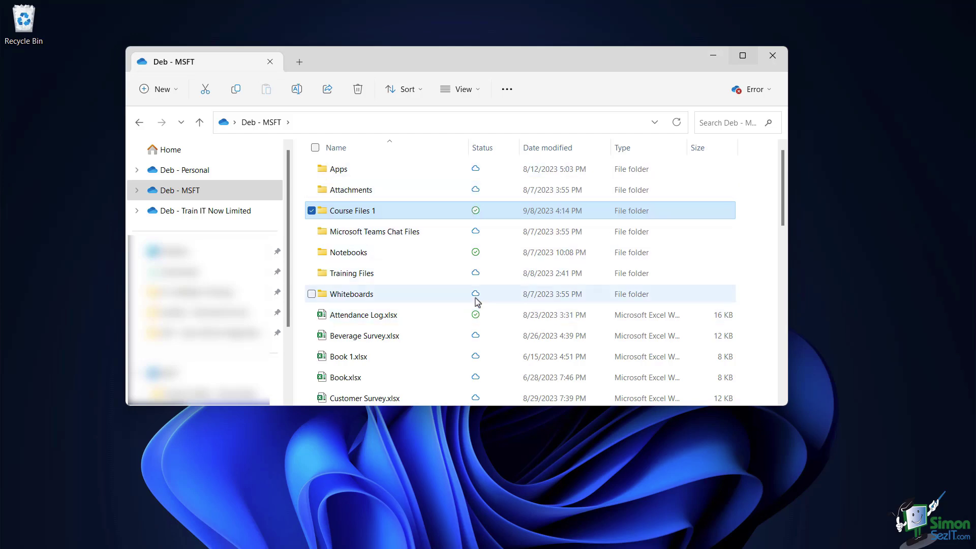
{"action": "scroll", "coordinate": [487, 330], "scroll_direction": "down", "scroll_amount": 4}
{"action": "scroll", "coordinate": [486, 310], "scroll_direction": "up", "scroll_amount": 4}
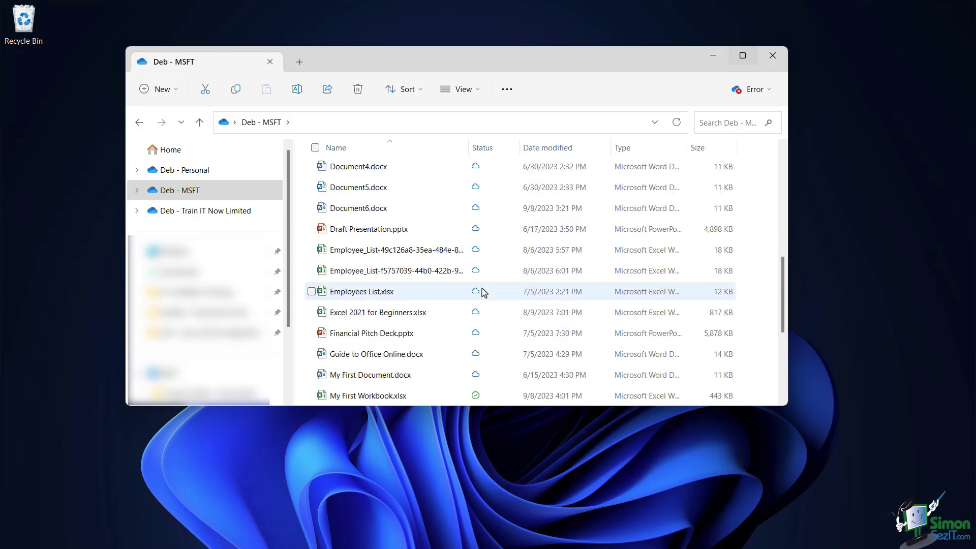
{"action": "scroll", "coordinate": [485, 292], "scroll_direction": "down", "scroll_amount": 2}
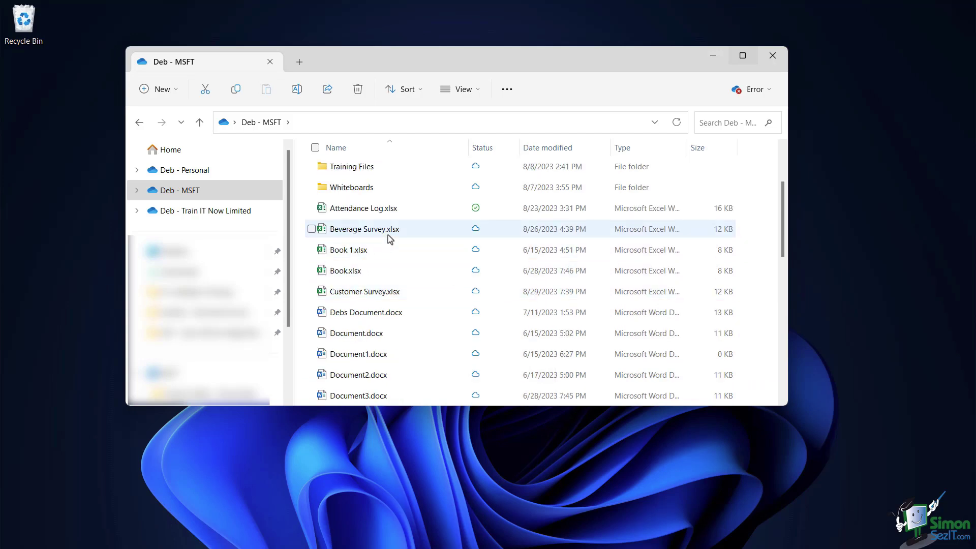
{"action": "mouse_move", "coordinate": [389, 238]}
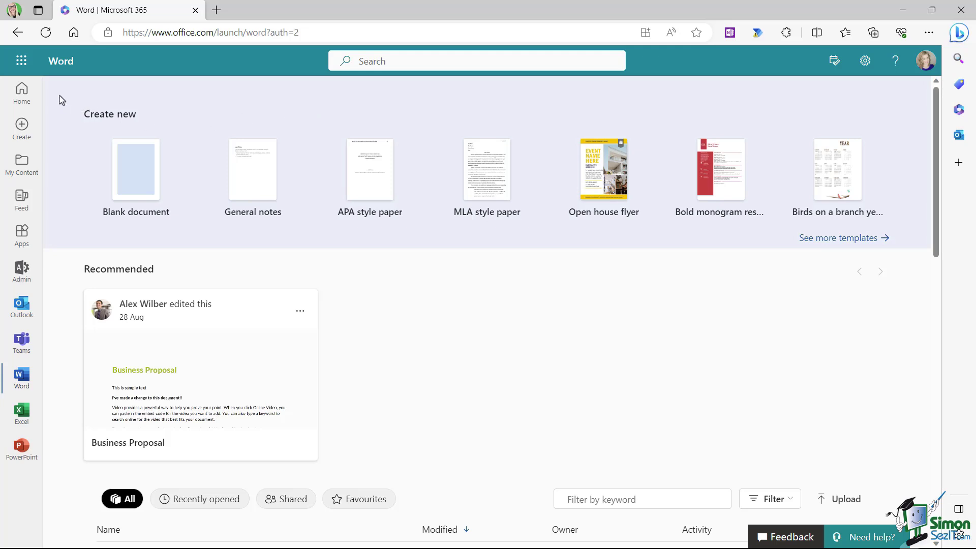
Launch OneDrive from the Microsoft 365 app list and look over its Recent files
{"action": "left_click", "coordinate": [21, 62]}
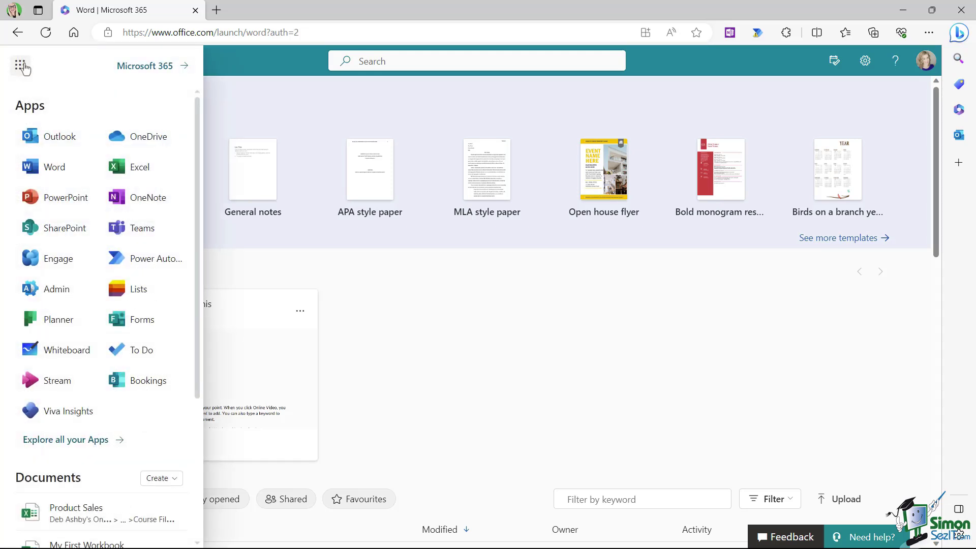
{"action": "left_click", "coordinate": [149, 137]}
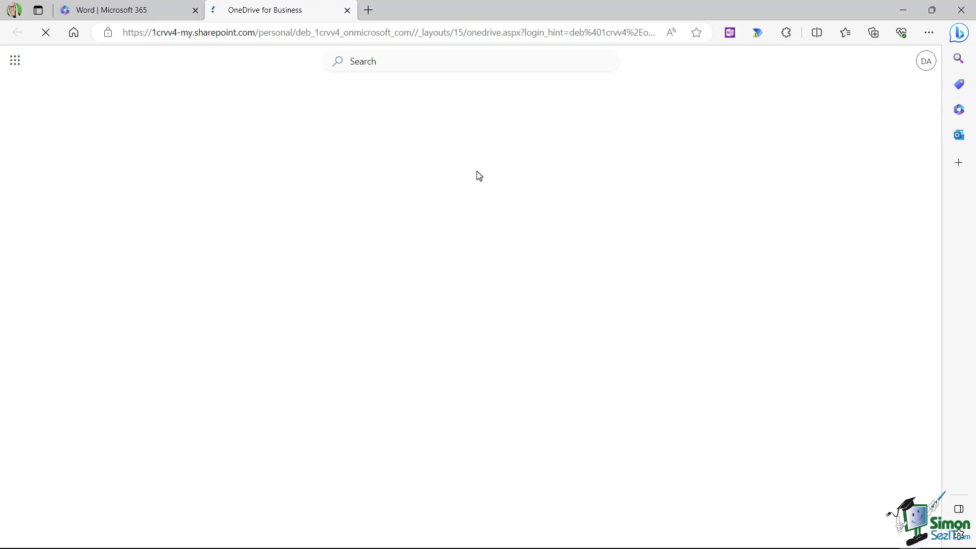
{"action": "scroll", "coordinate": [339, 188], "scroll_direction": "down", "scroll_amount": 5}
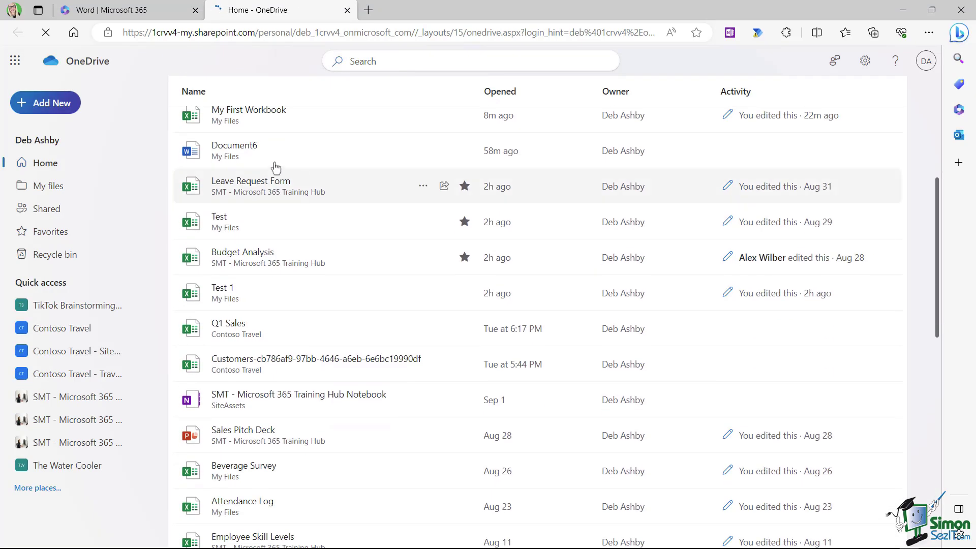
{"action": "scroll", "coordinate": [279, 167], "scroll_direction": "up", "scroll_amount": 3}
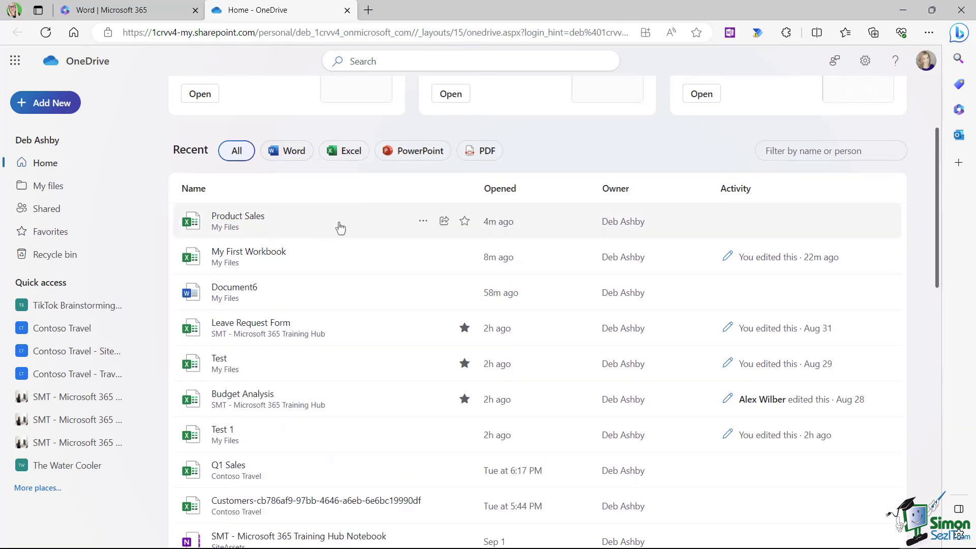